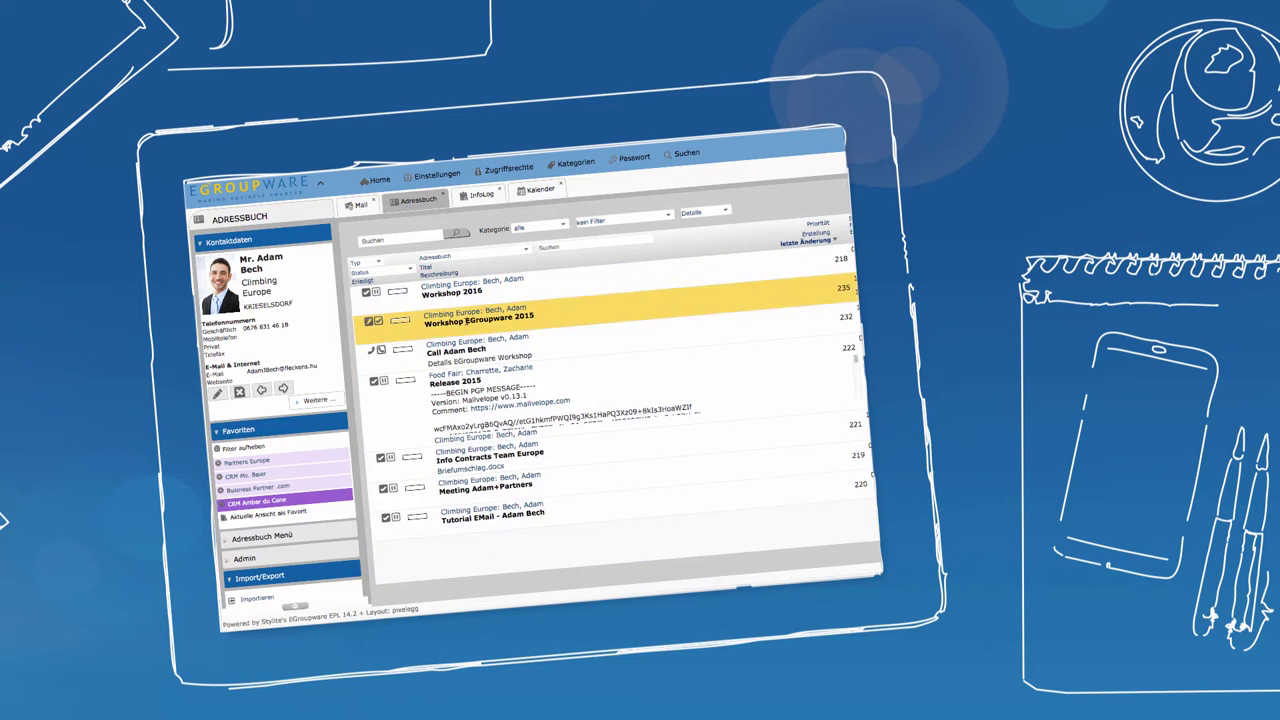
- Select the call entry listed among the contact's linked InfoLog entries
click(469, 350)
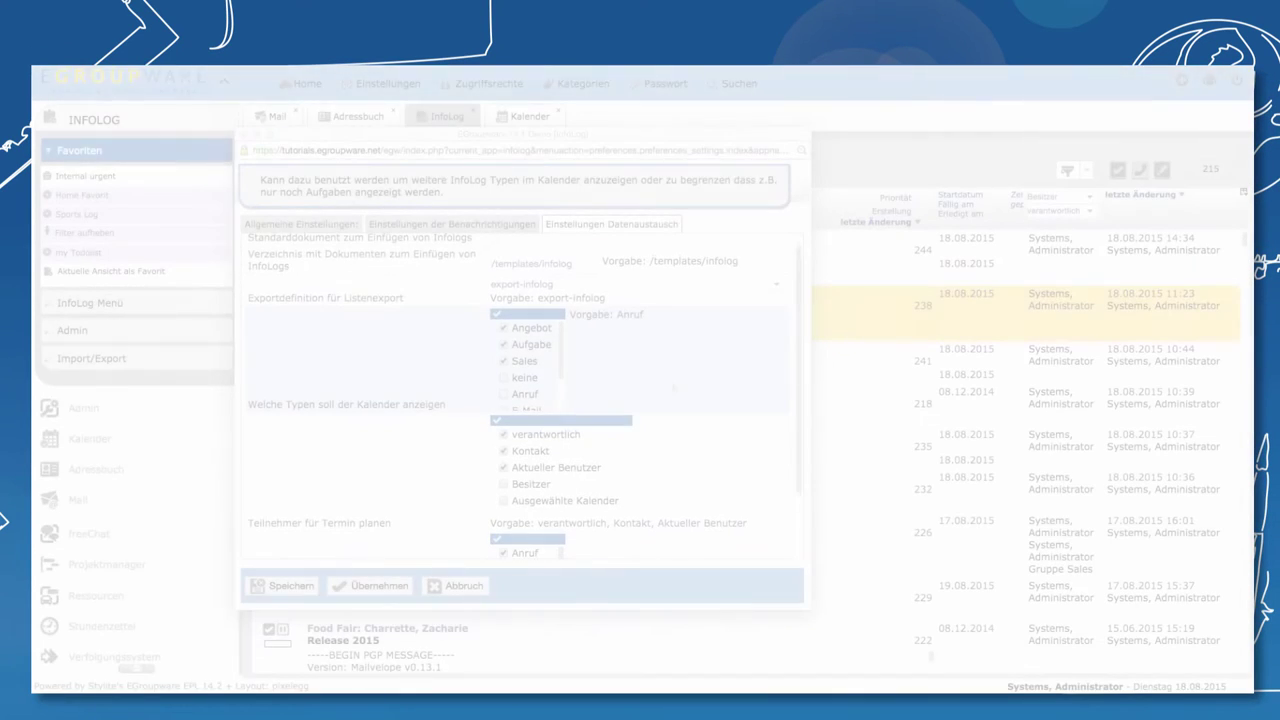
- Scroll through the calendar type settings in the InfoLog preferences
mouse_move(414, 381)
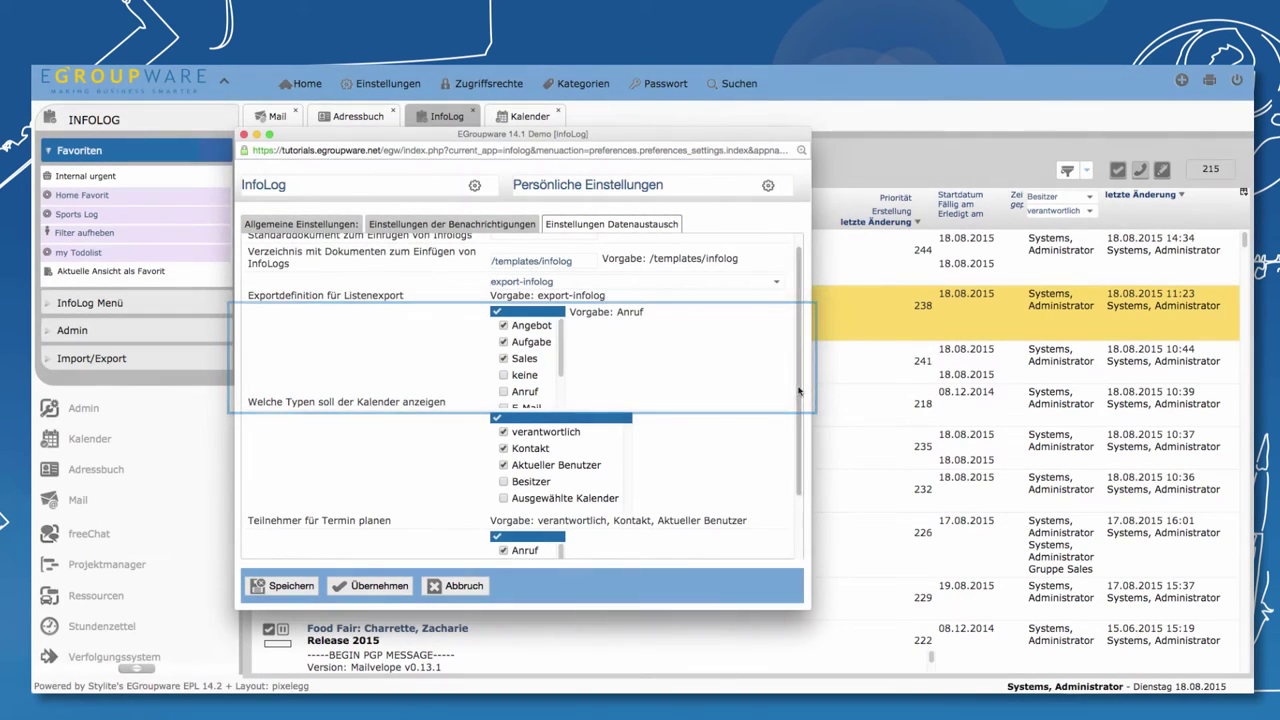
scroll(793, 455, down, 2)
scroll(793, 455, down, 1)
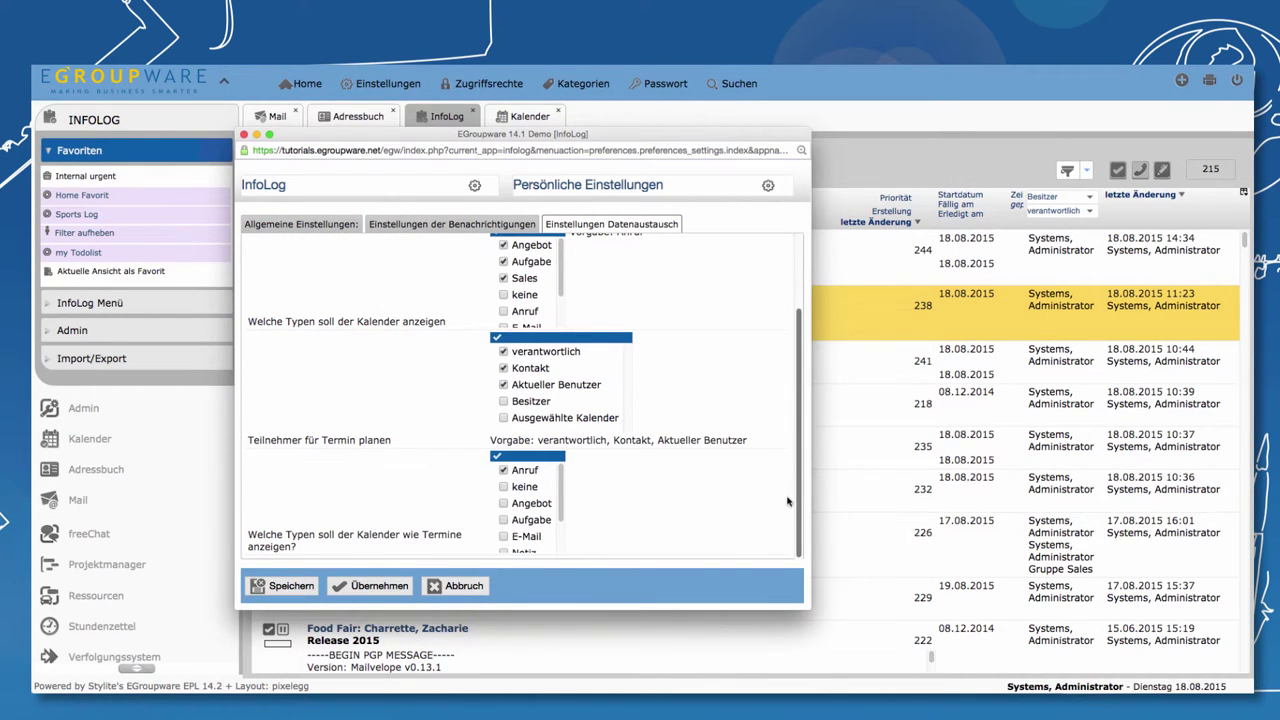
mouse_move(508, 498)
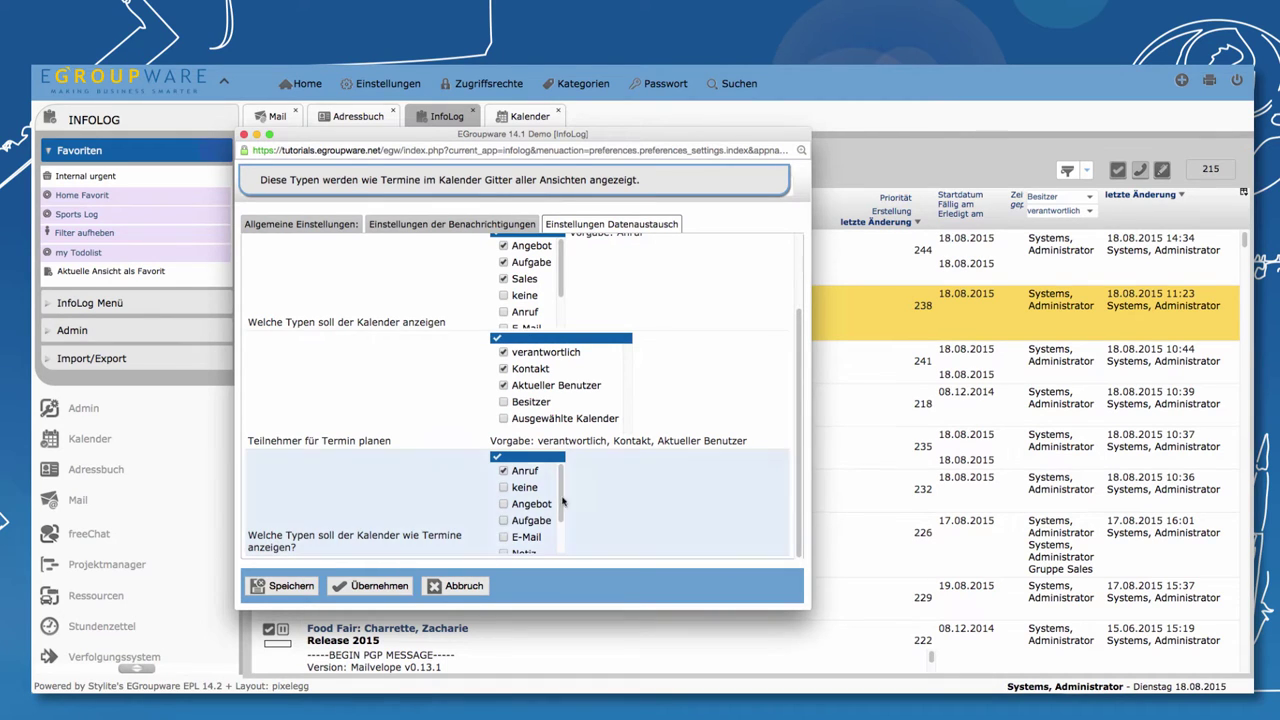
mouse_move(562, 484)
mouse_down()
mouse_move(562, 535)
mouse_move(563, 473)
mouse_up()
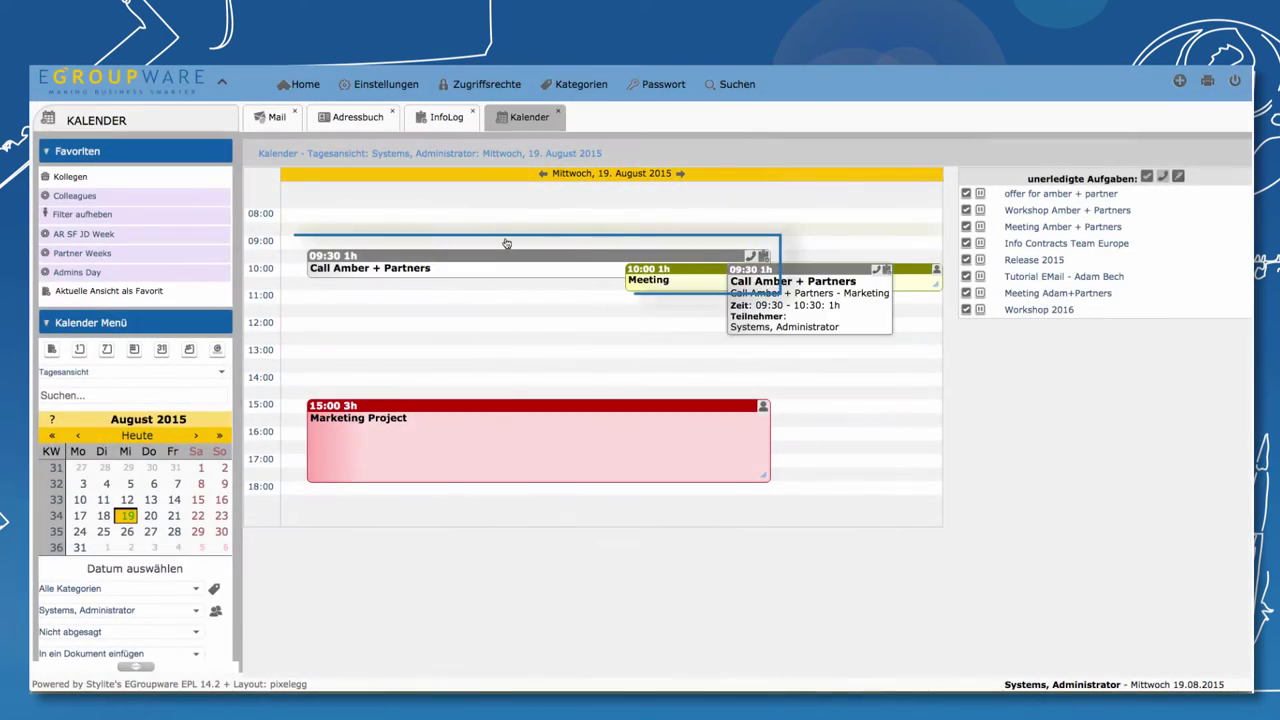
- Move the 'Call Amber + Partners' appointment from 09:30 to 12:00 and return to InfoLog
drag(506, 243, 404, 329)
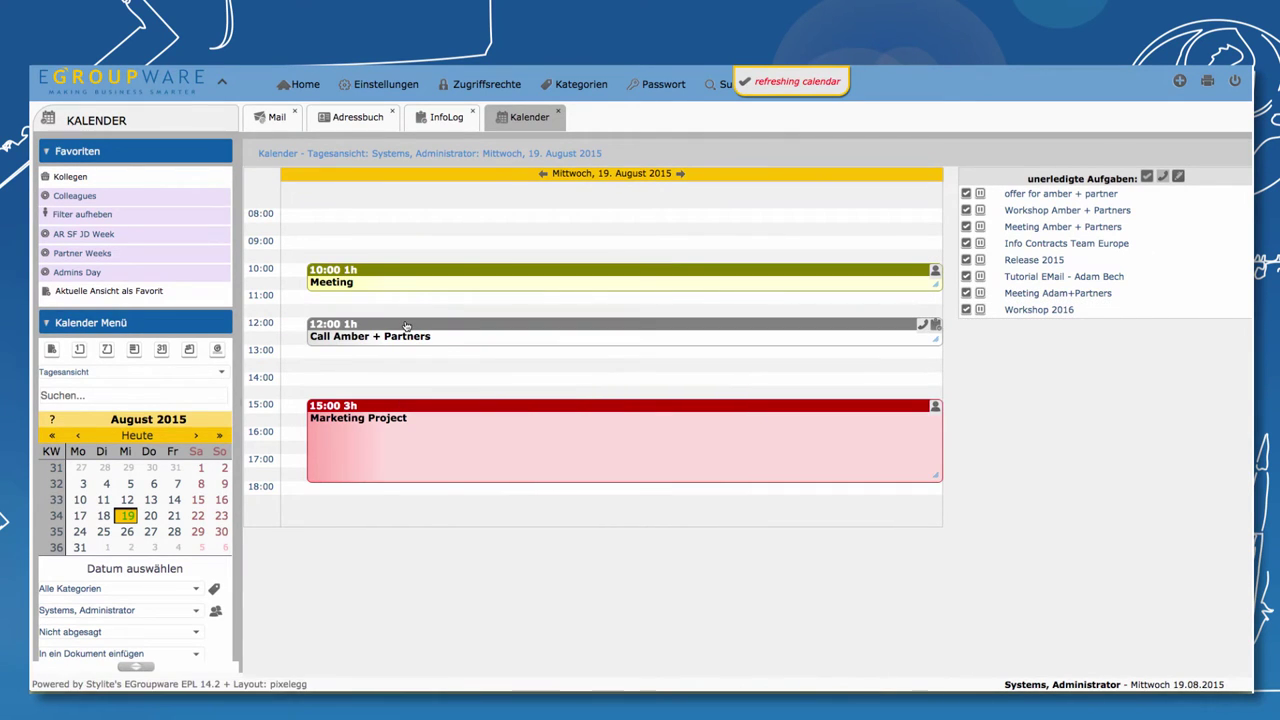
click(441, 118)
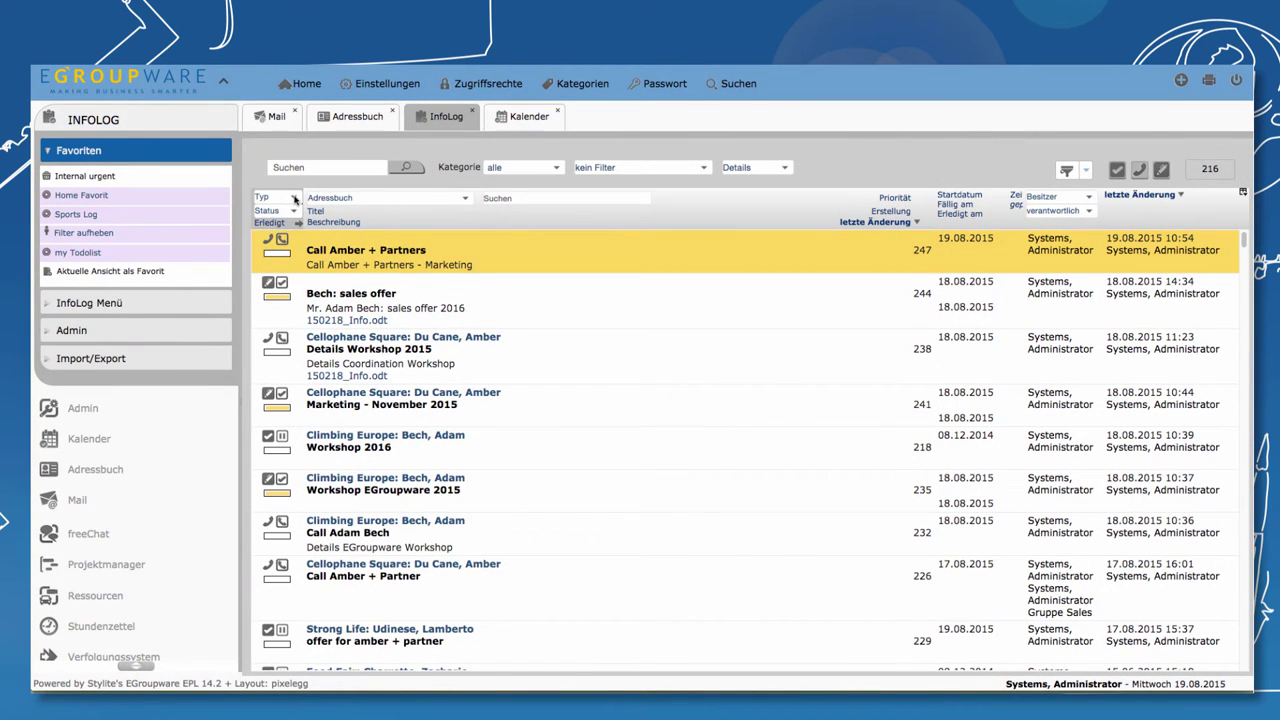
- Inspect the Typ, Status and kein Filter dropdowns of the task list without changing them
click(295, 199)
click(296, 211)
click(296, 211)
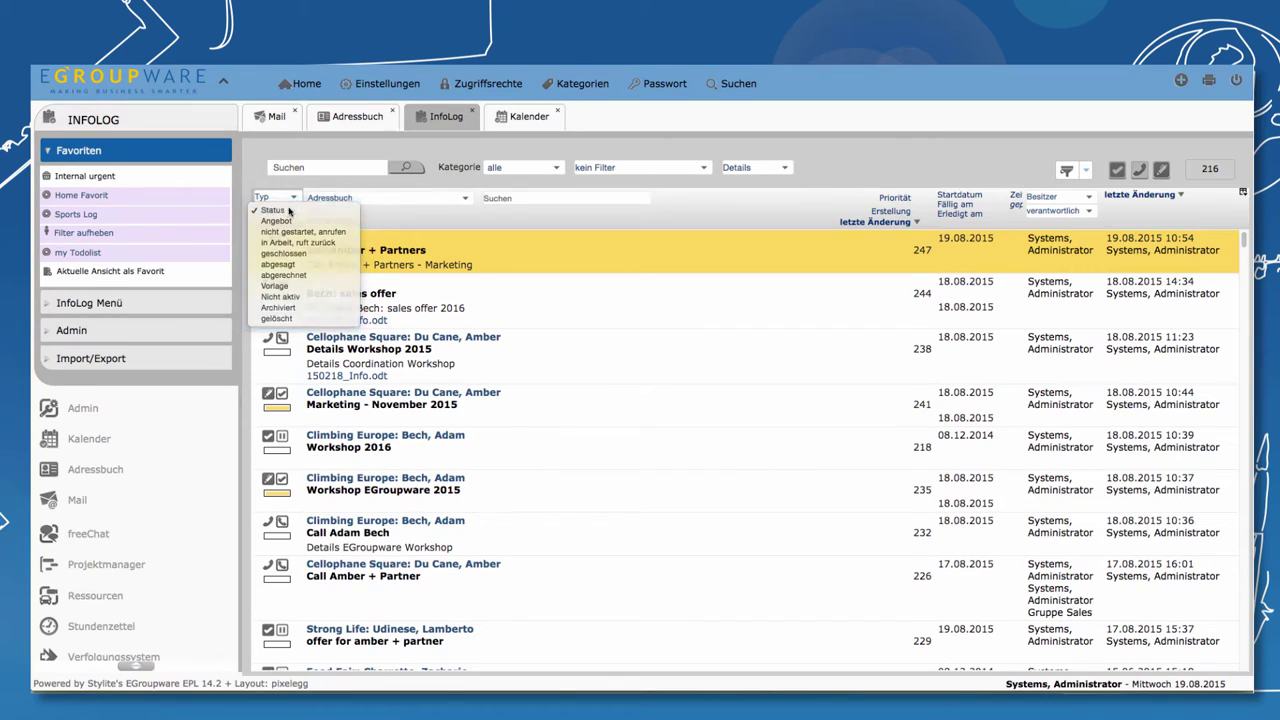
click(289, 210)
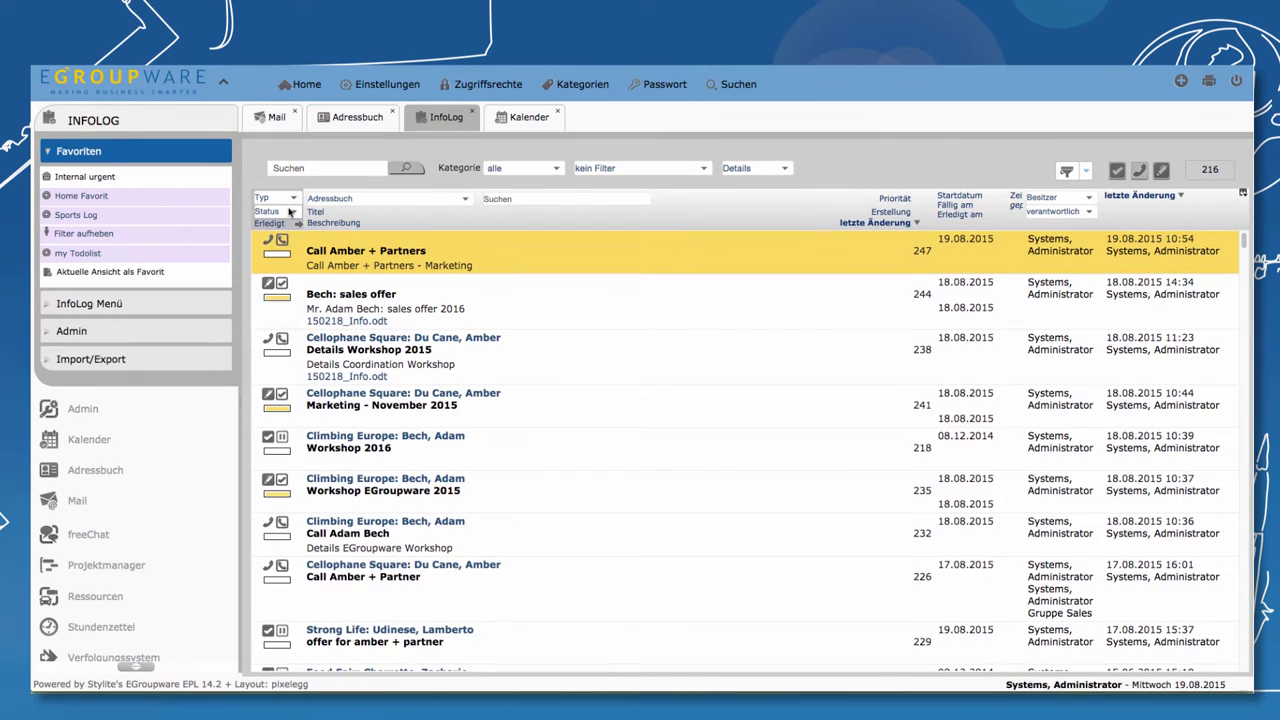
click(705, 170)
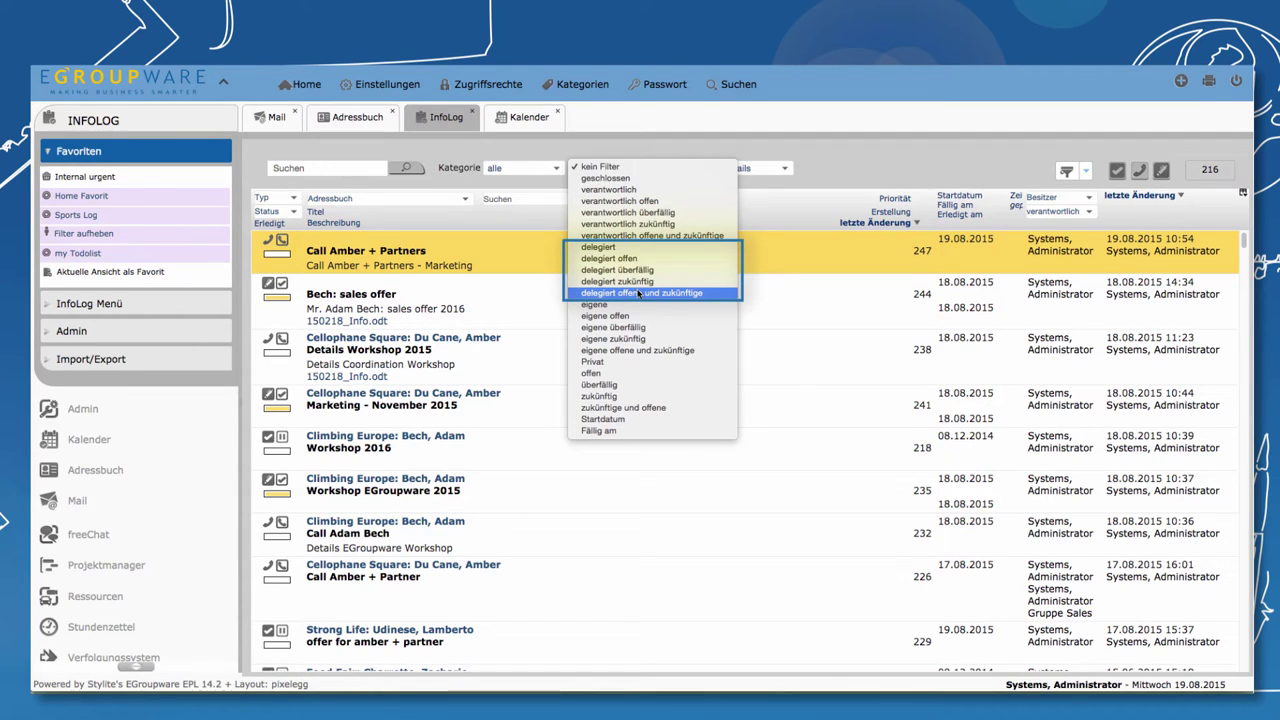
click(643, 146)
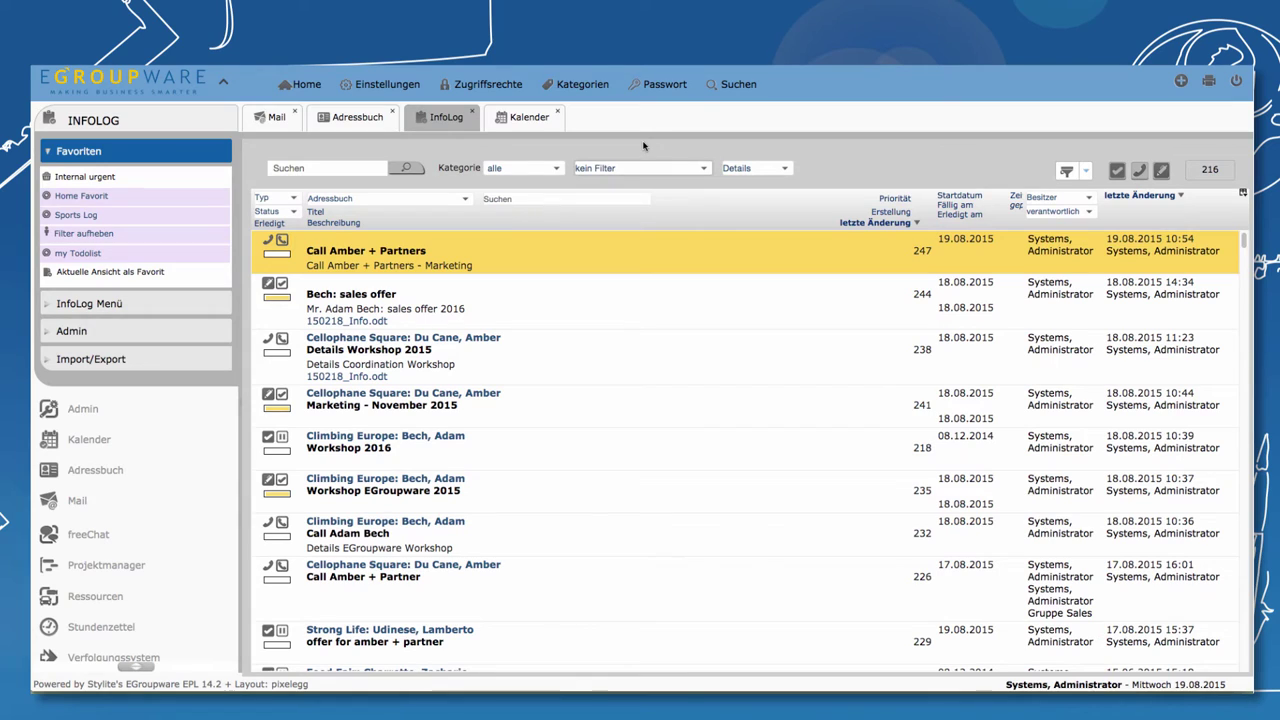
click(708, 171)
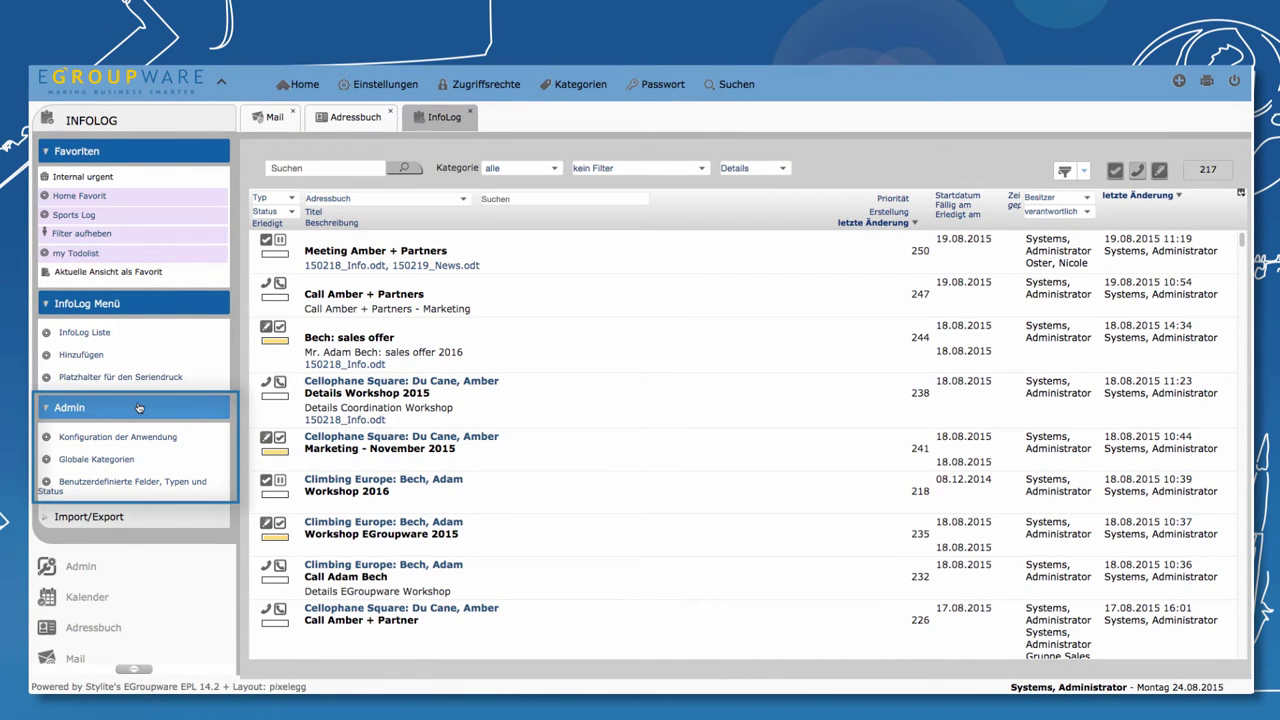
- Begin adding a 'Dringend' custom status on InfoLog's Benutzerdefinierte Felder, Typen und Status page
click(132, 487)
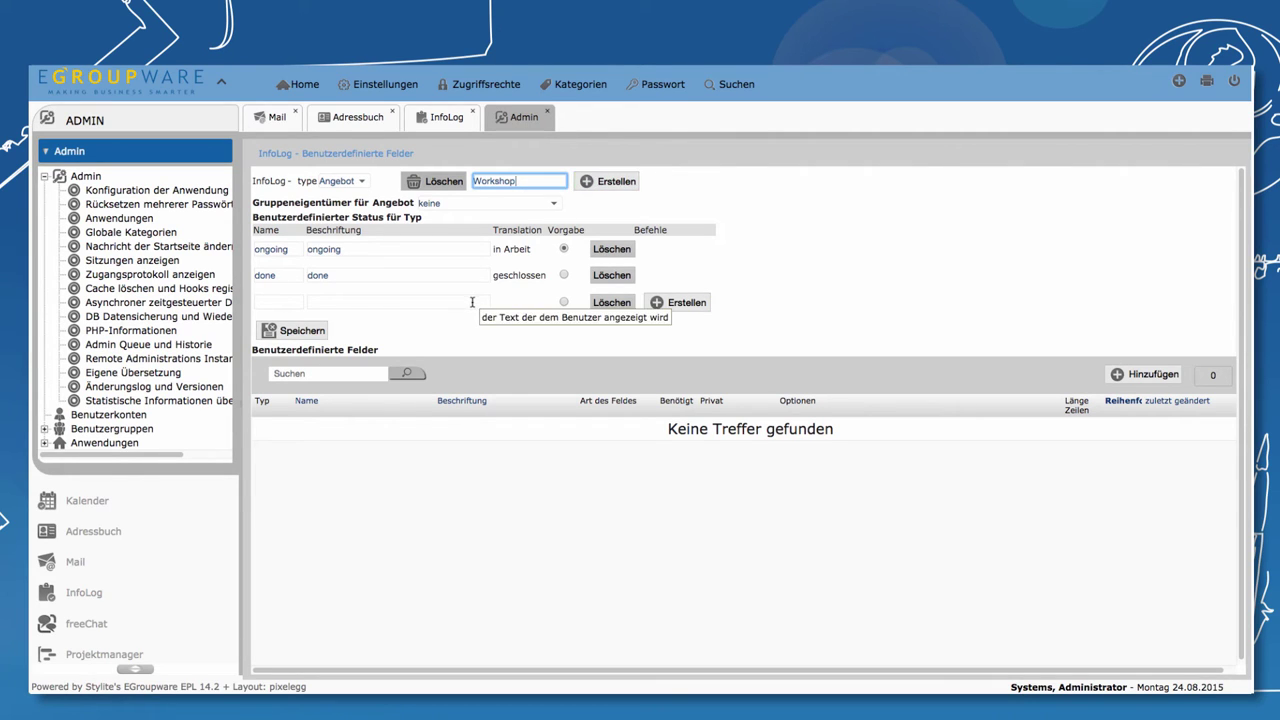
click(332, 300)
click(278, 302)
text(D)
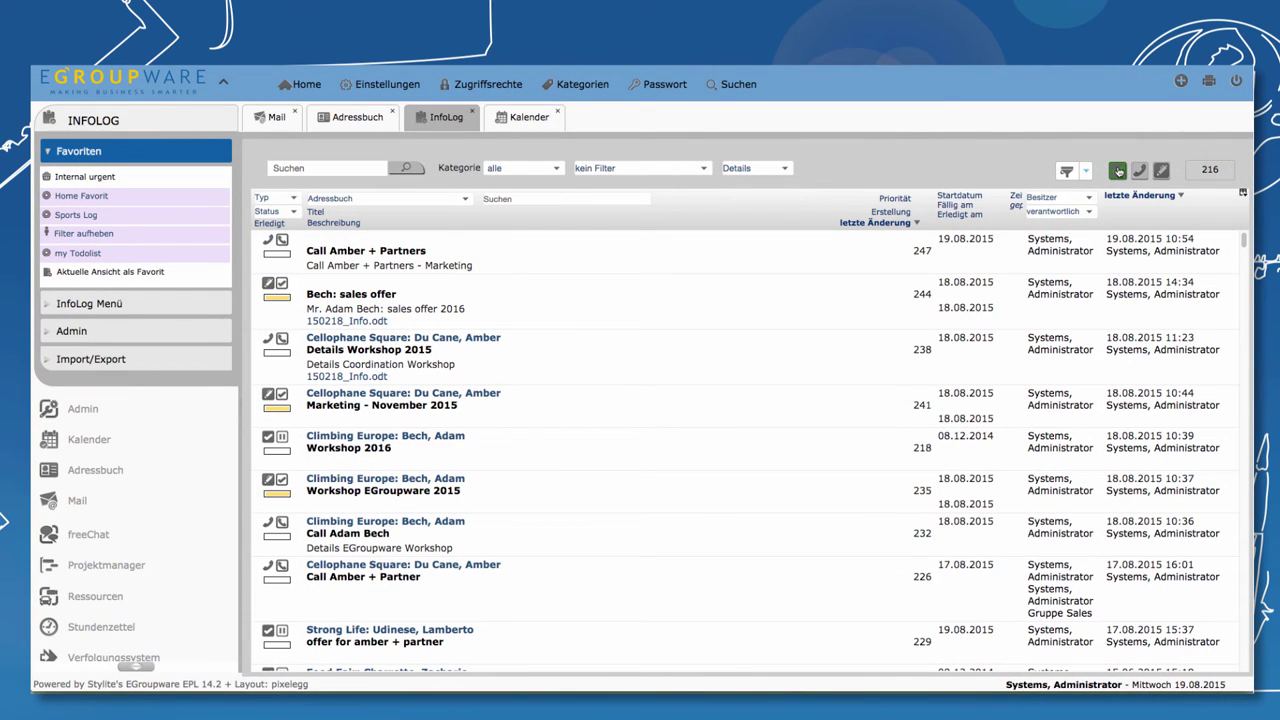
- Create a new 'Meeting Amber + Partners' entry with a colleague as verantwortlich and save it
click(1118, 171)
text(Meeting Amber + Partners)
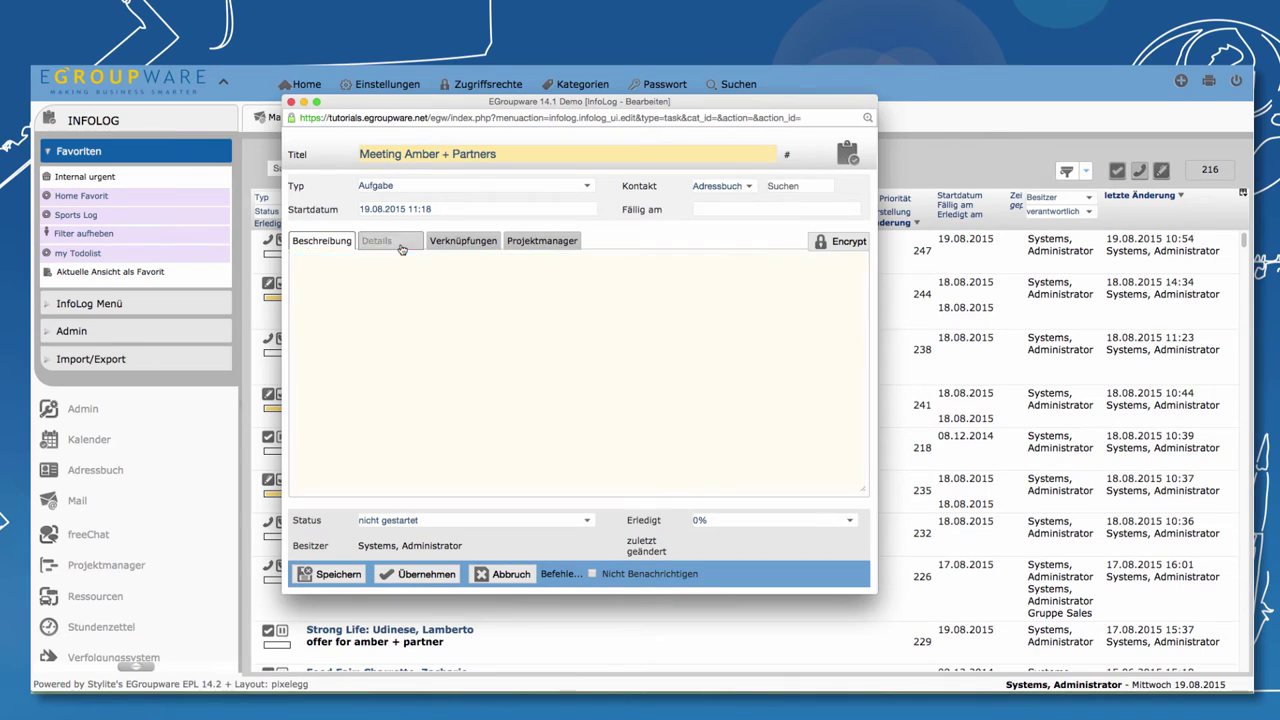
click(400, 249)
click(389, 308)
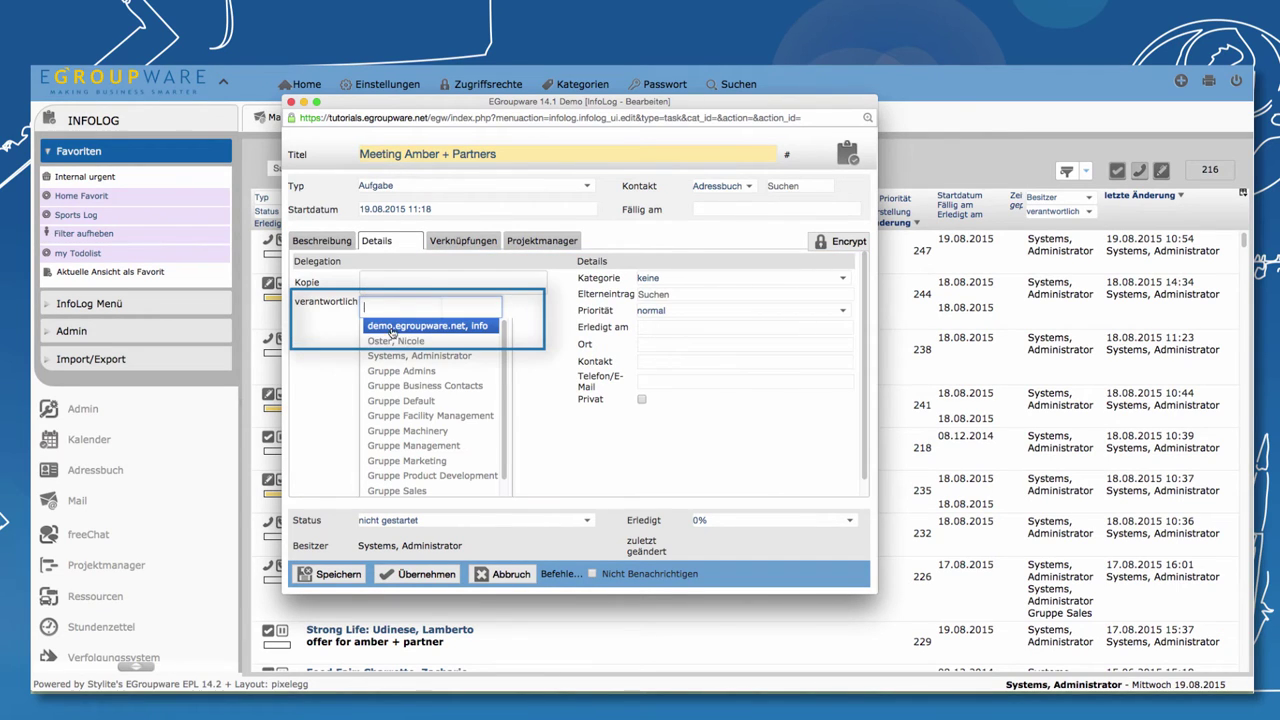
click(394, 341)
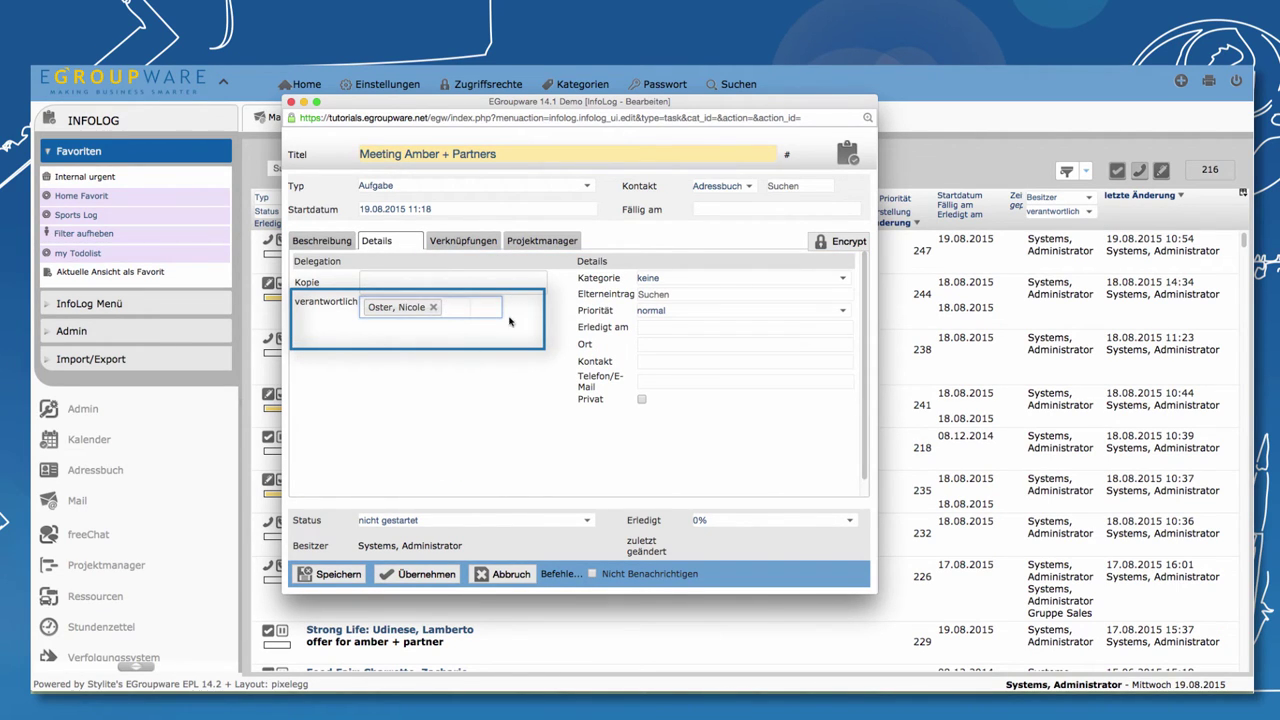
click(318, 573)
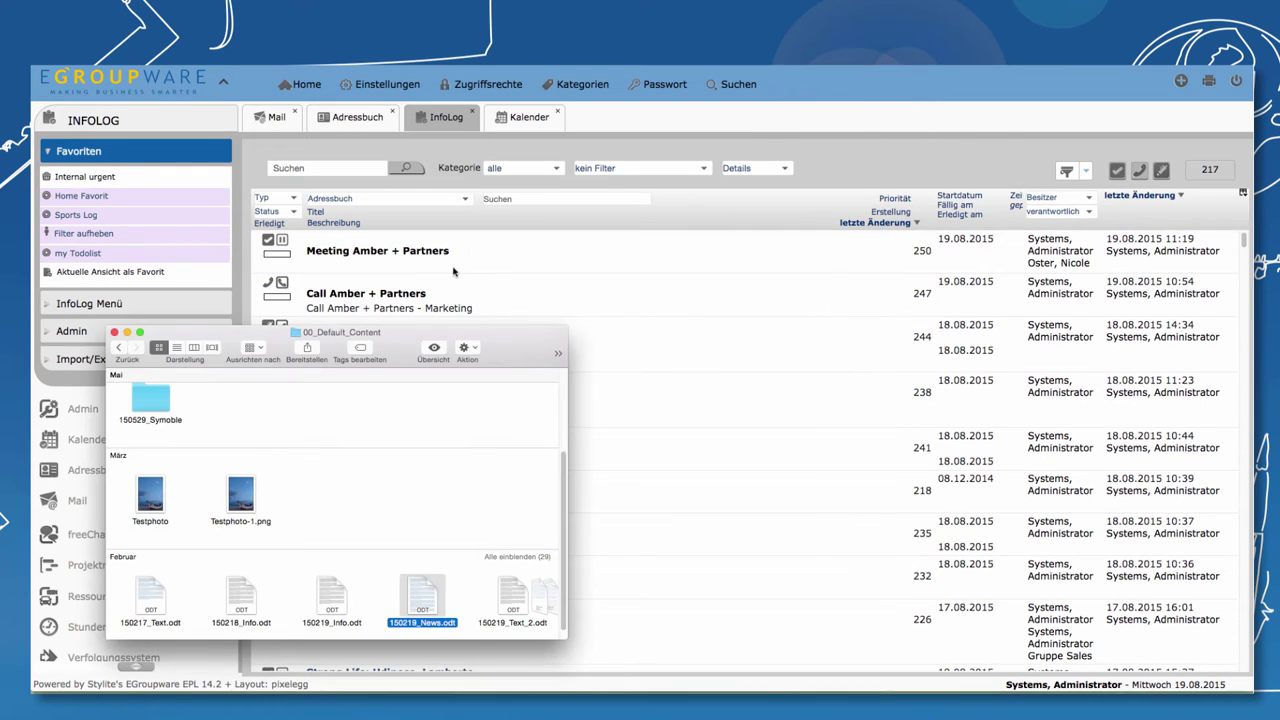
- Drop 150219_News.odt onto the Meeting Amber + Partners entry and check its linked files
drag(421, 600, 378, 257)
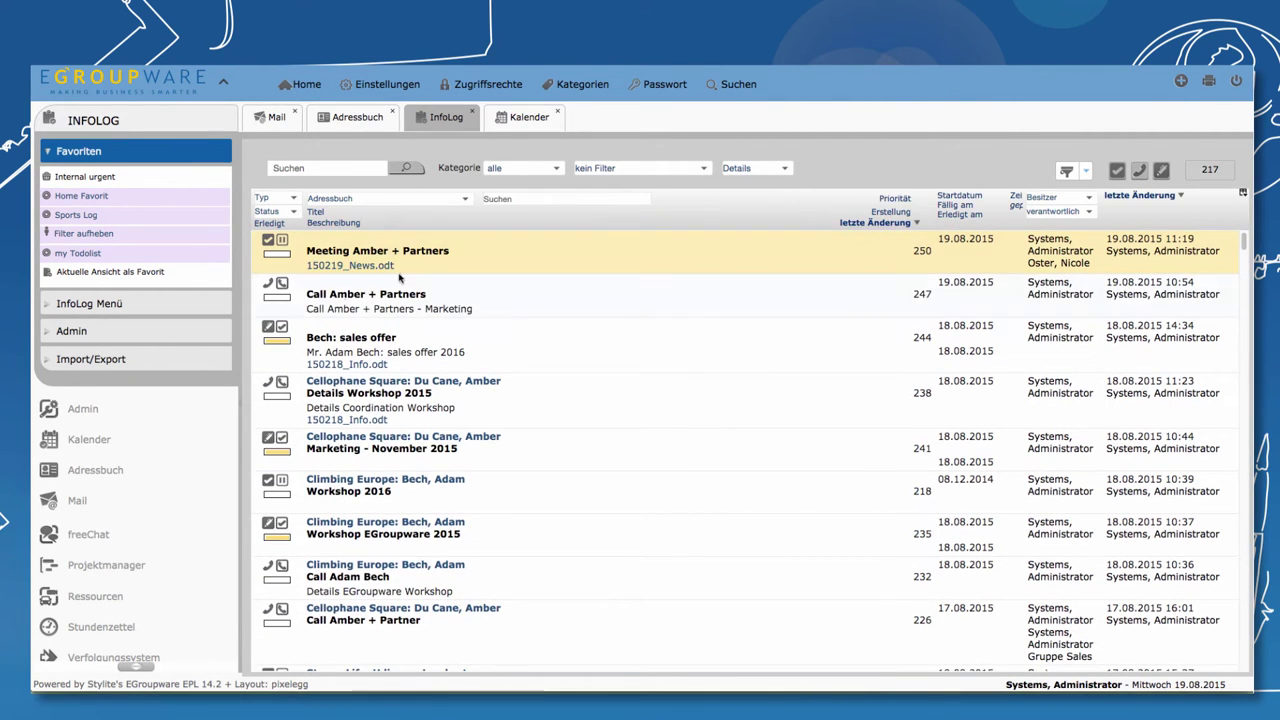
double_click(372, 254)
click(393, 282)
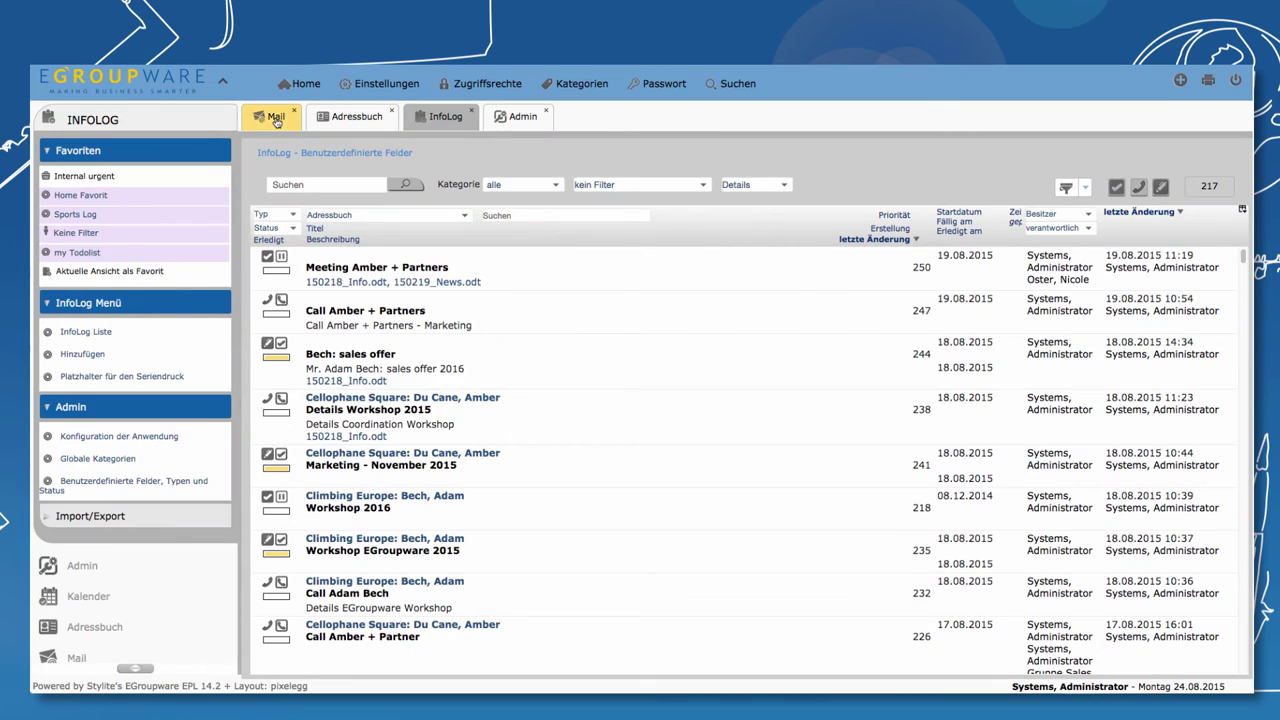
- Add the Marketing planning mail's sender as a contact and enter their business phone number
click(276, 119)
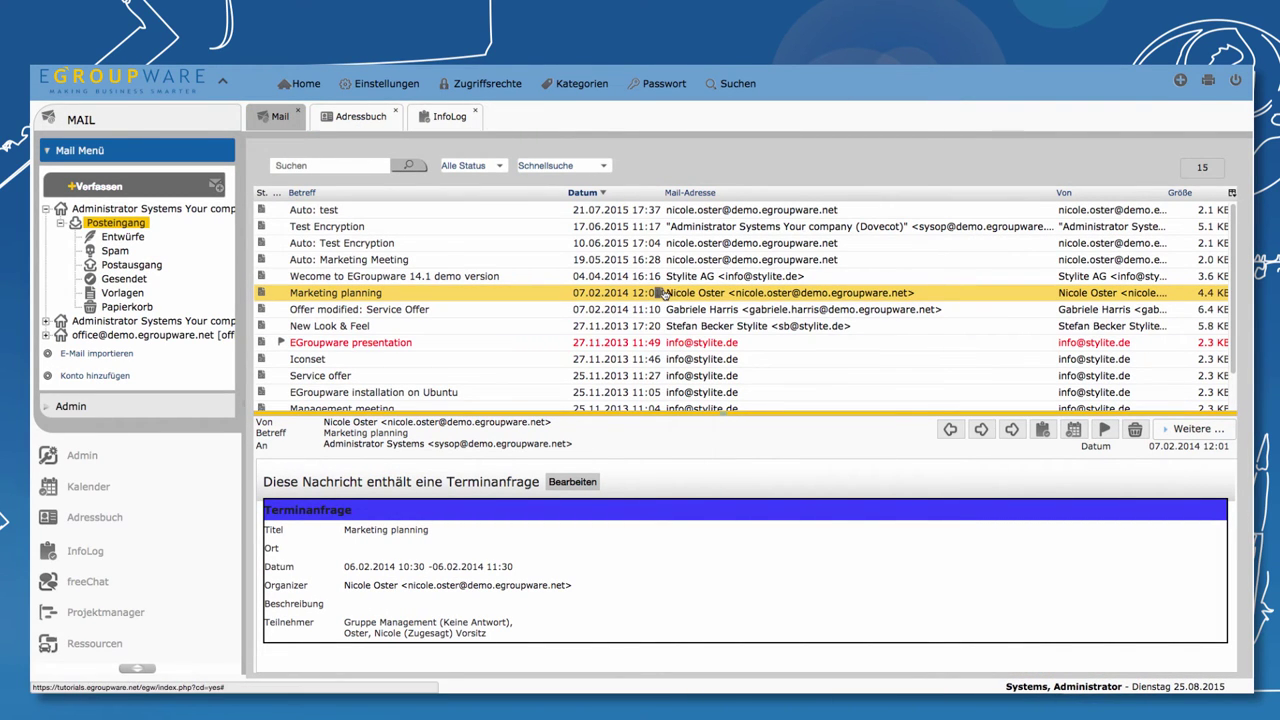
mouse_move(685, 293)
mouse_down()
mouse_move(720, 295)
mouse_move(665, 296)
mouse_up()
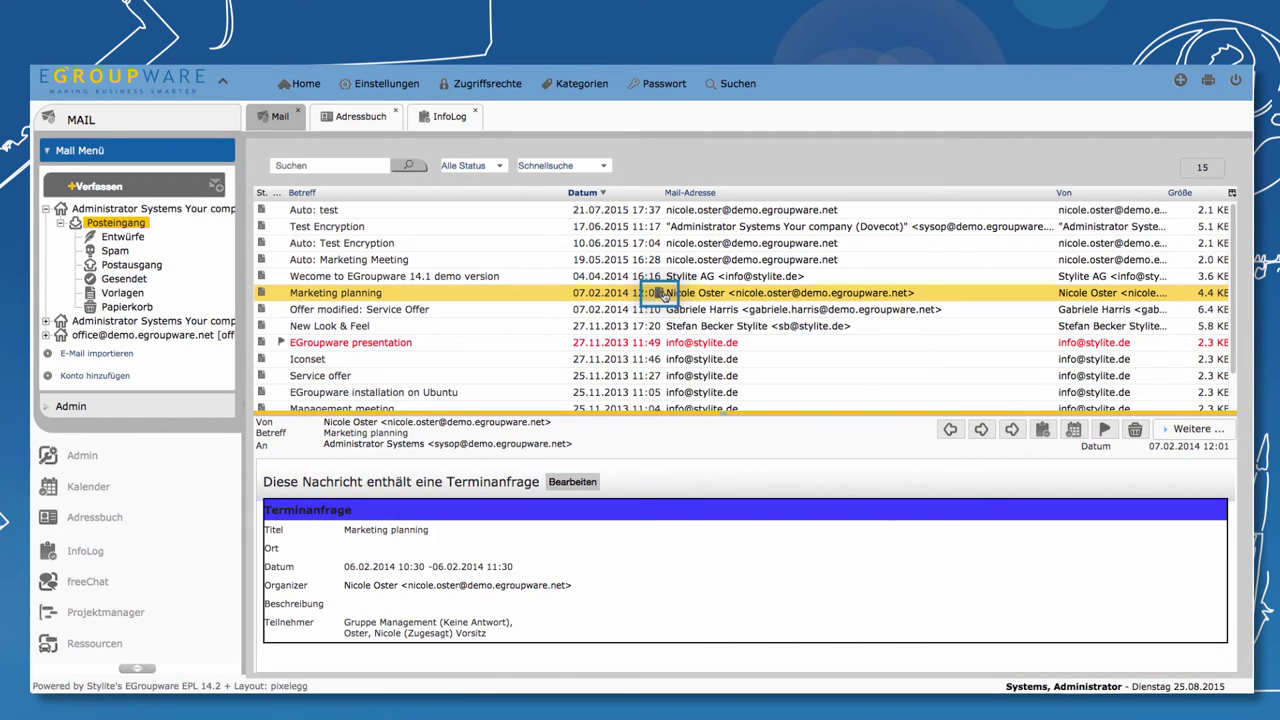
click(665, 294)
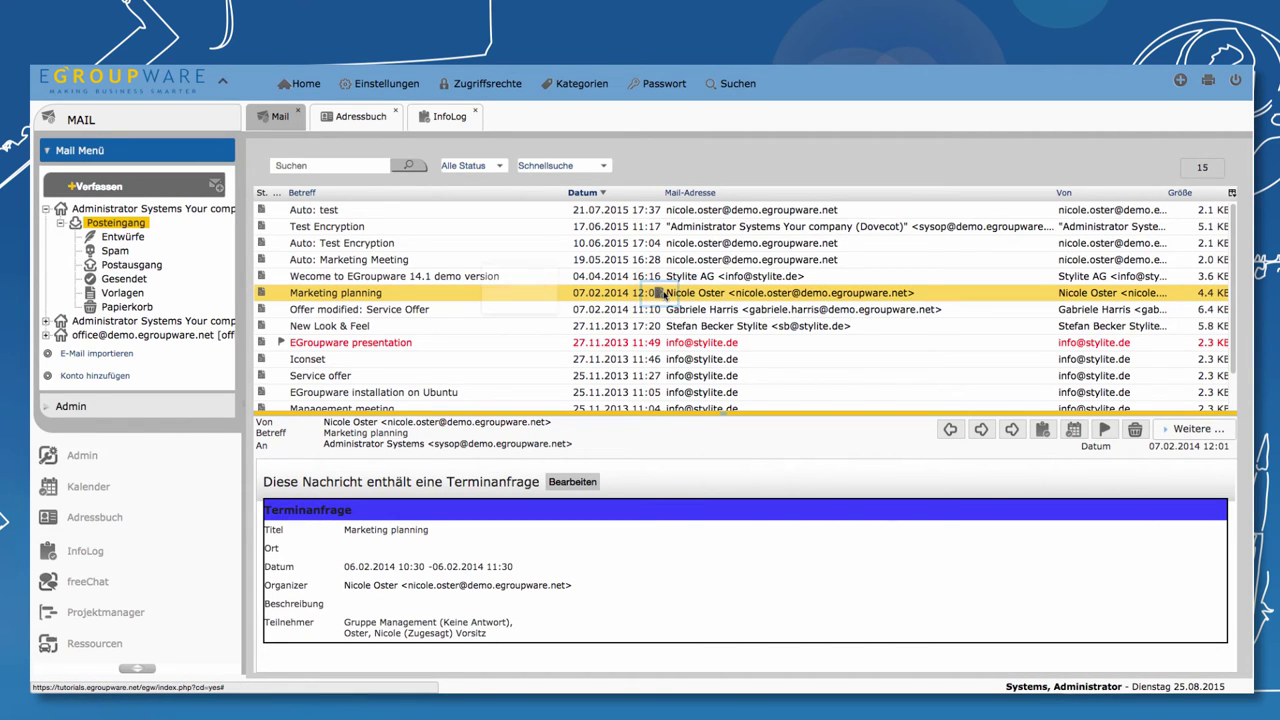
click(422, 191)
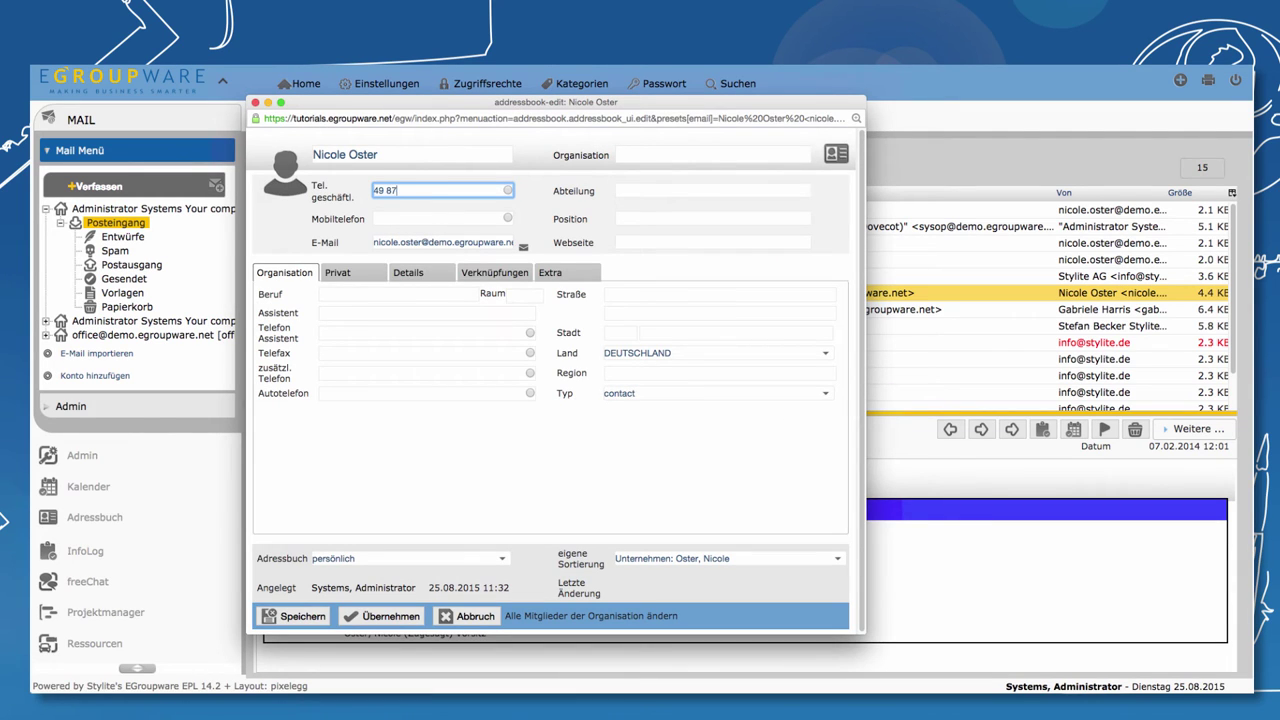
click(675, 152)
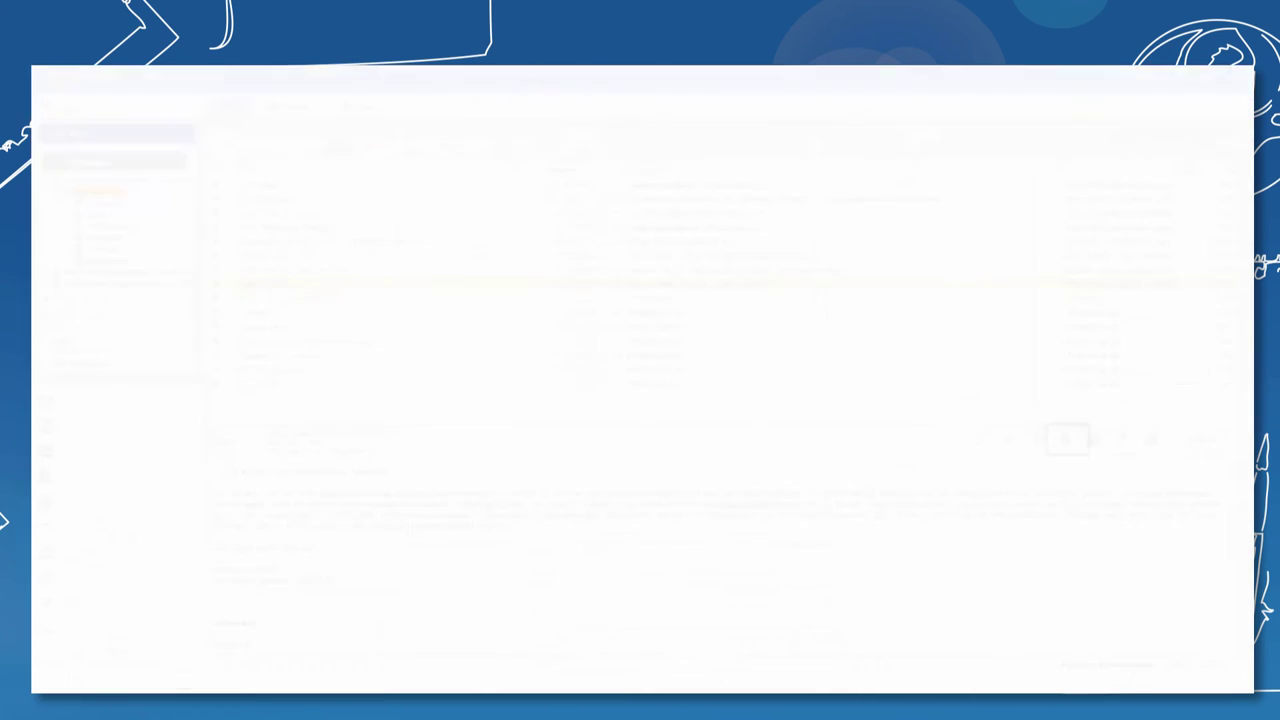
- Save the 'Offer modified: Service Offer' mail as an InfoLog entry with Gruppe Admins as verantwortlich
click(350, 272)
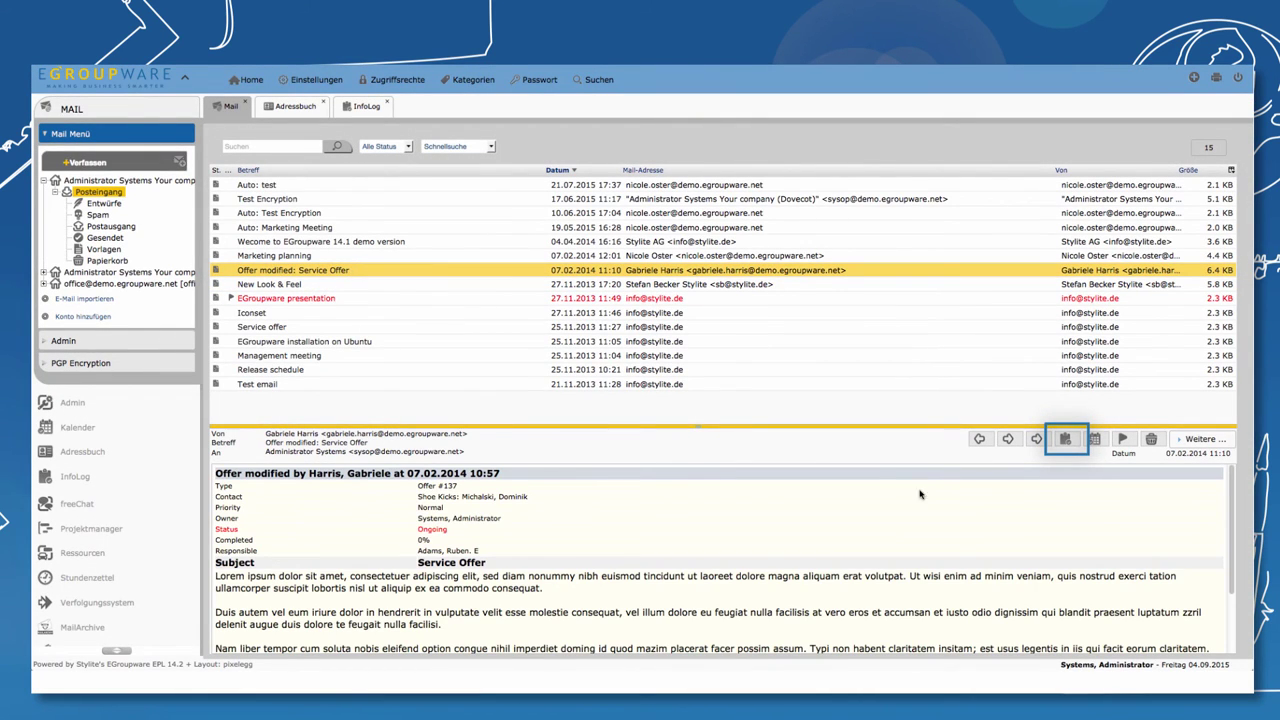
click(1066, 440)
click(566, 318)
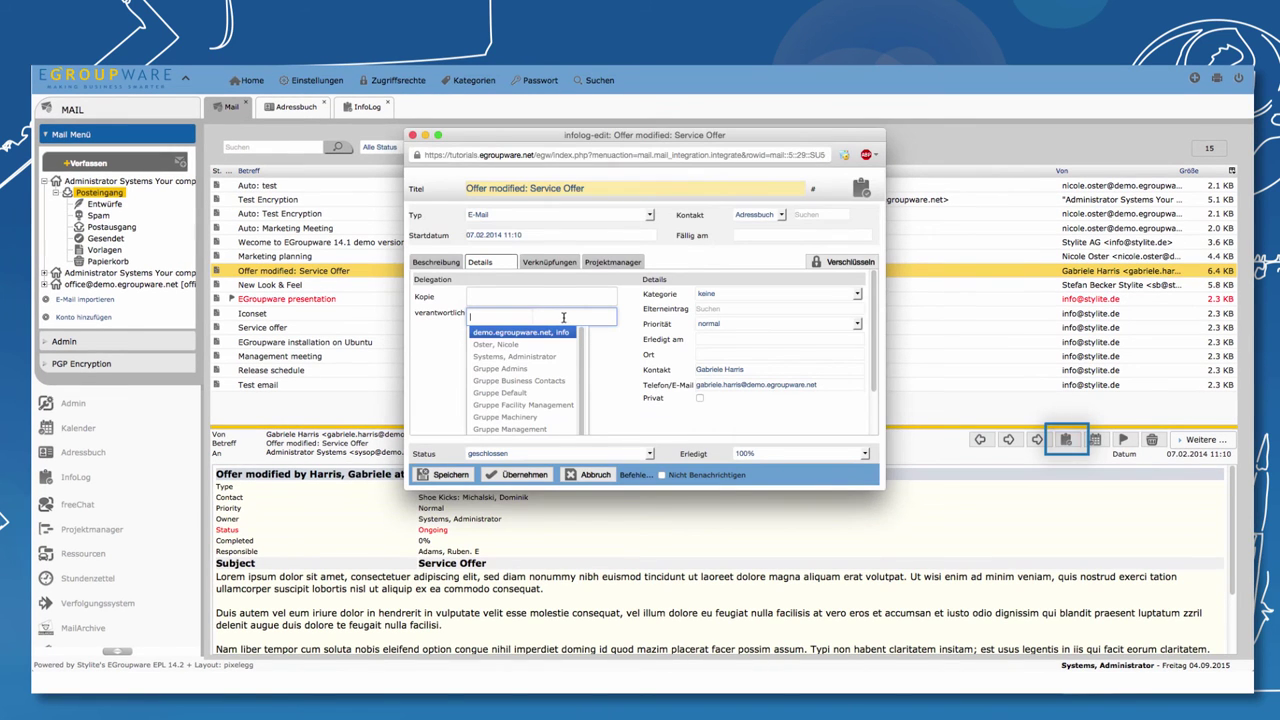
click(510, 369)
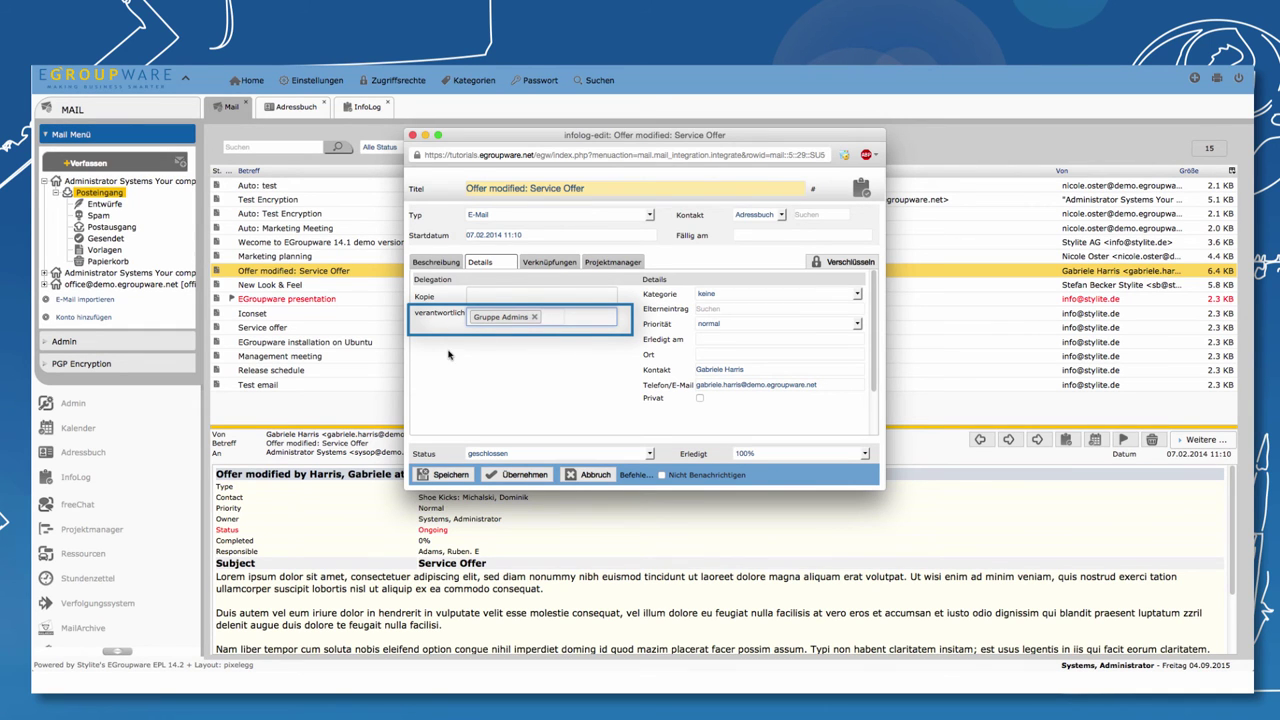
click(448, 476)
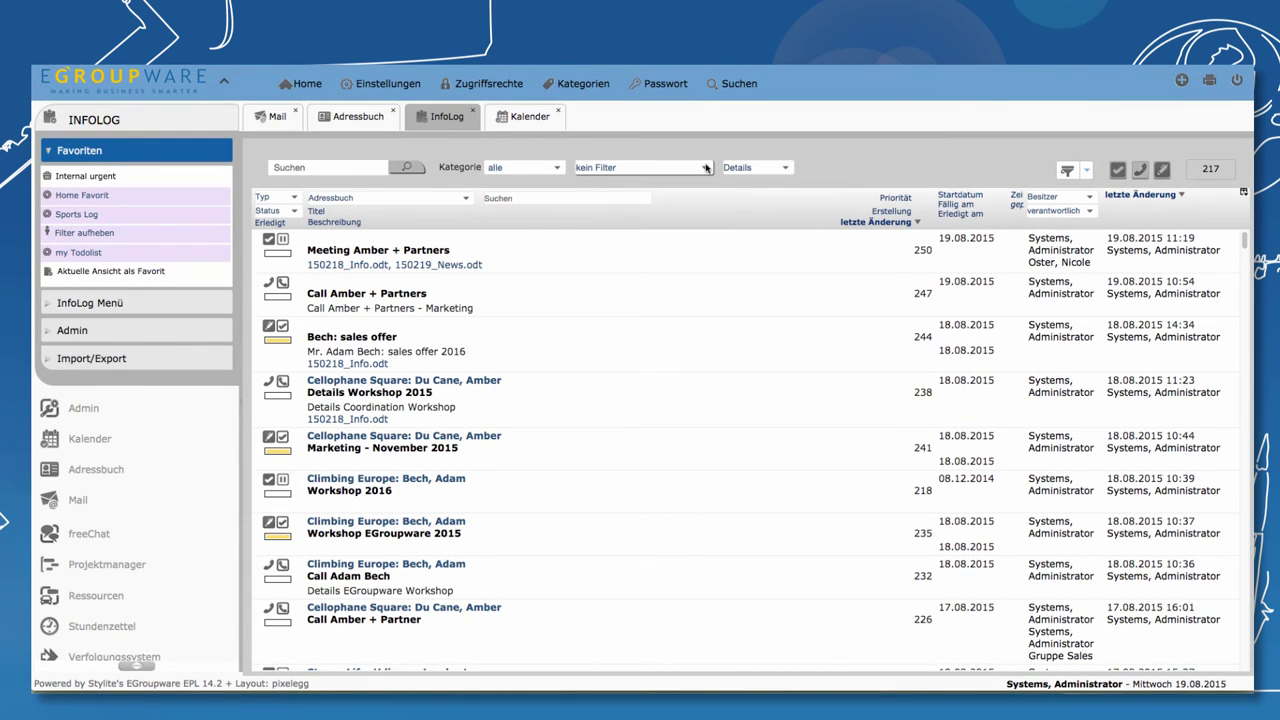
- Switch the InfoLog filter from kein Filter to verantwortlich, narrowing the list to 16 entries
click(706, 168)
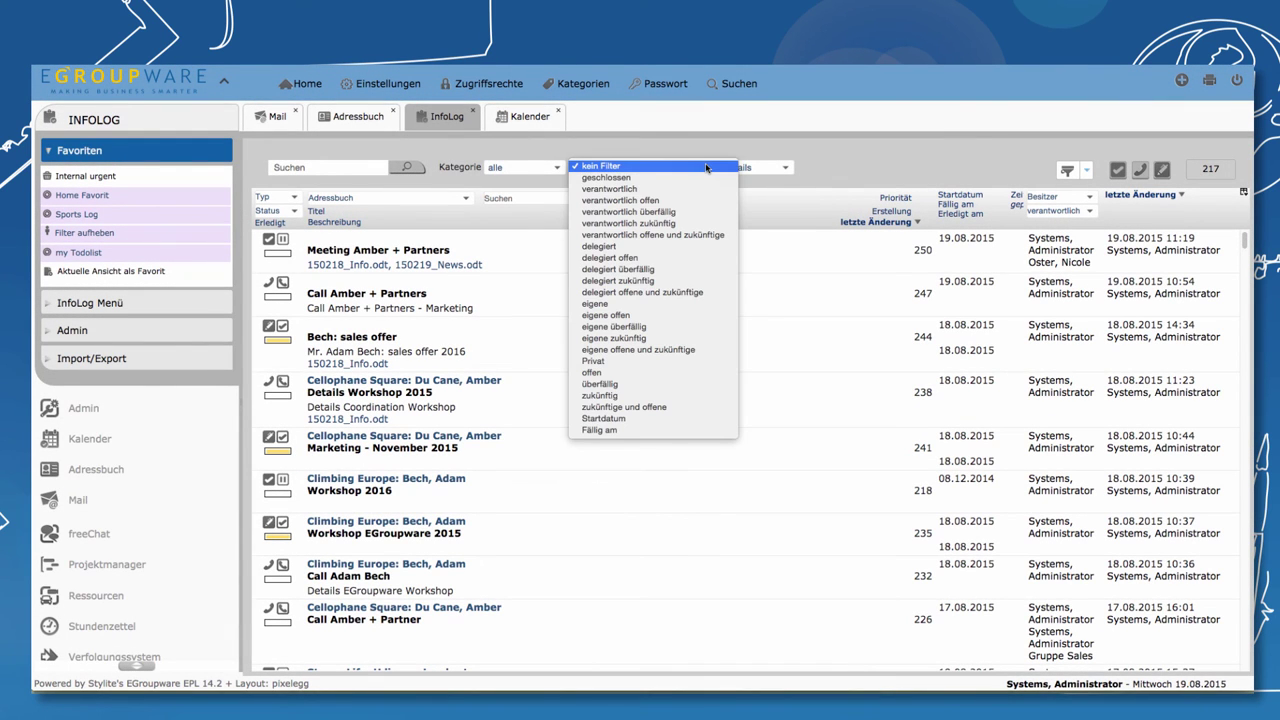
click(655, 190)
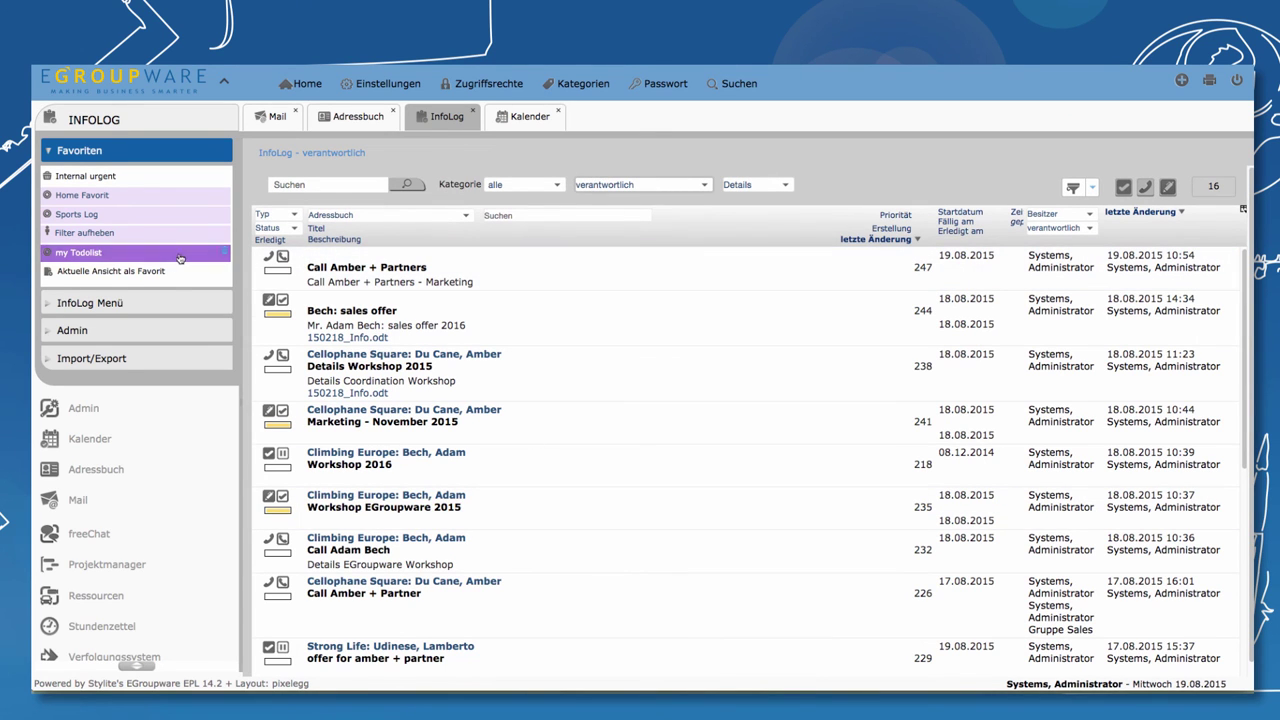
click(66, 253)
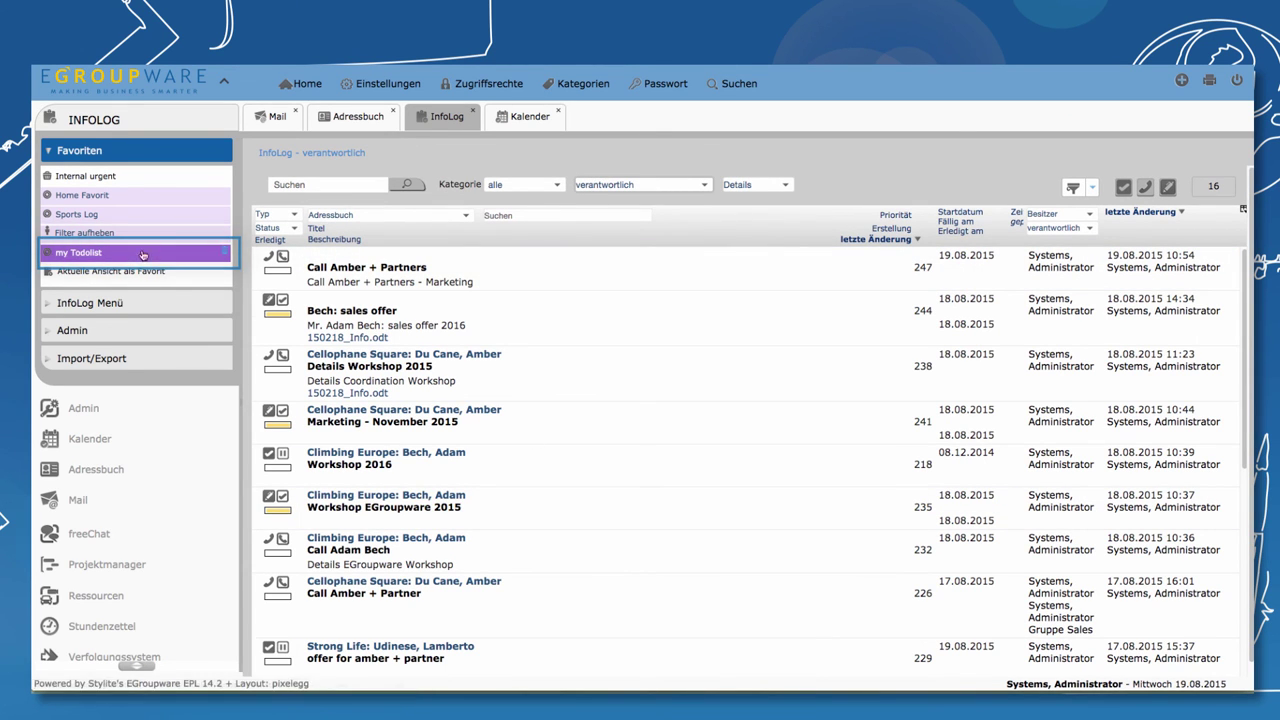
click(701, 184)
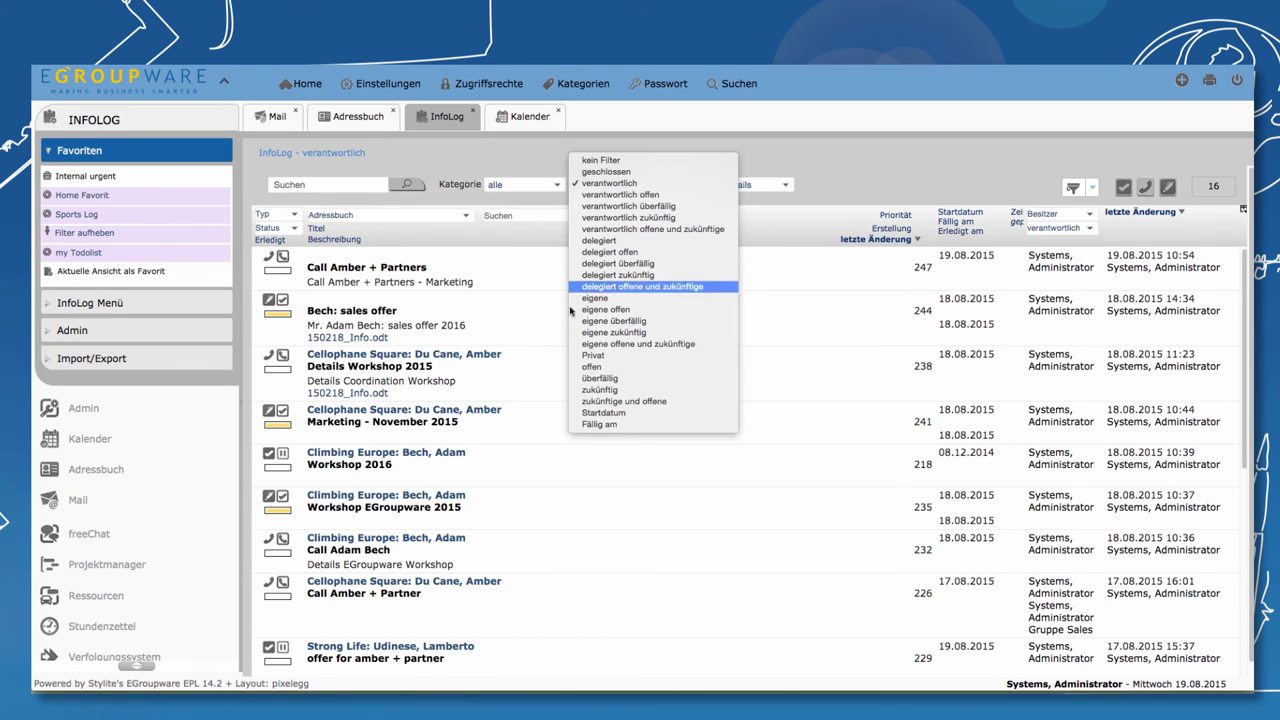